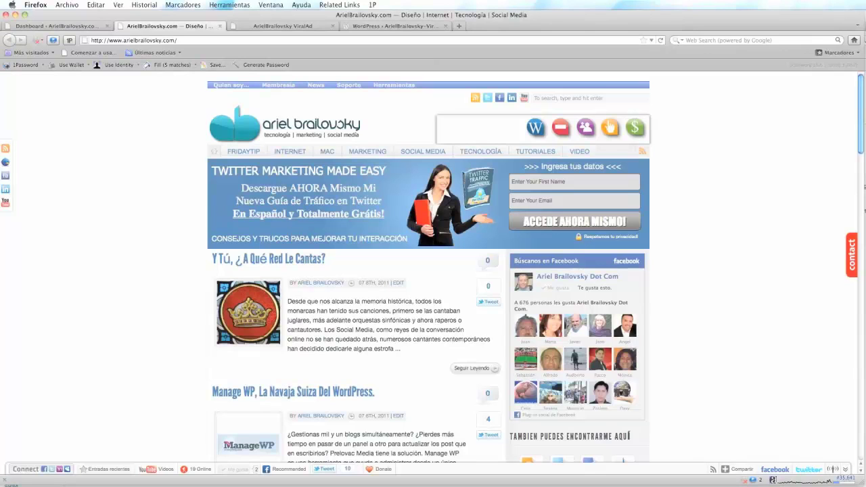
Open the ViralAd plugin's page in the WordPress plugin directory from its download site and check the version 1.0.5 download
left_click(281, 27)
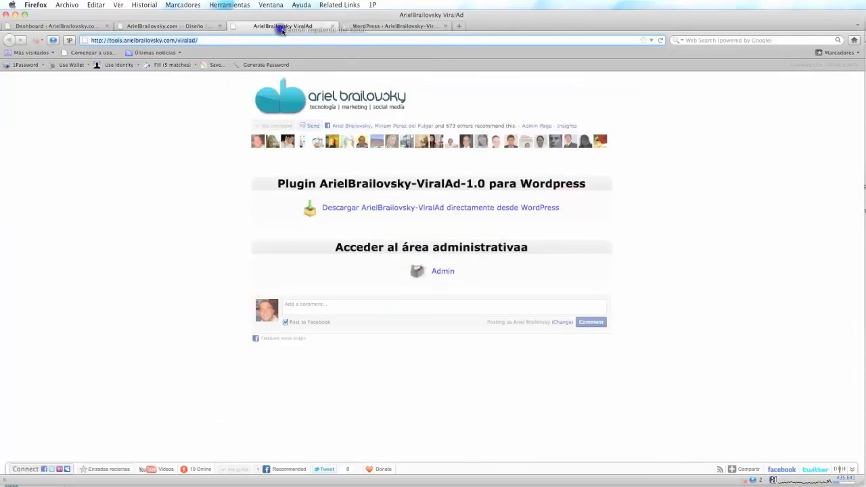
left_click(534, 212)
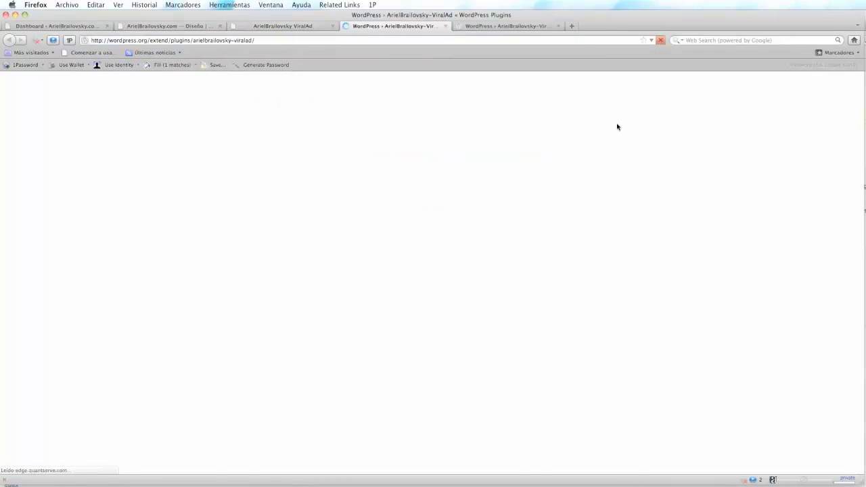
scroll(699, 277, "down", 5)
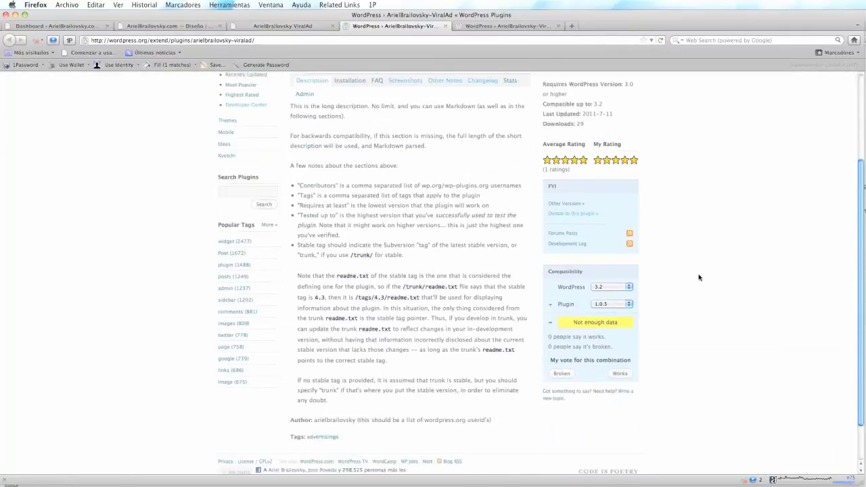
scroll(700, 277, "up", 5)
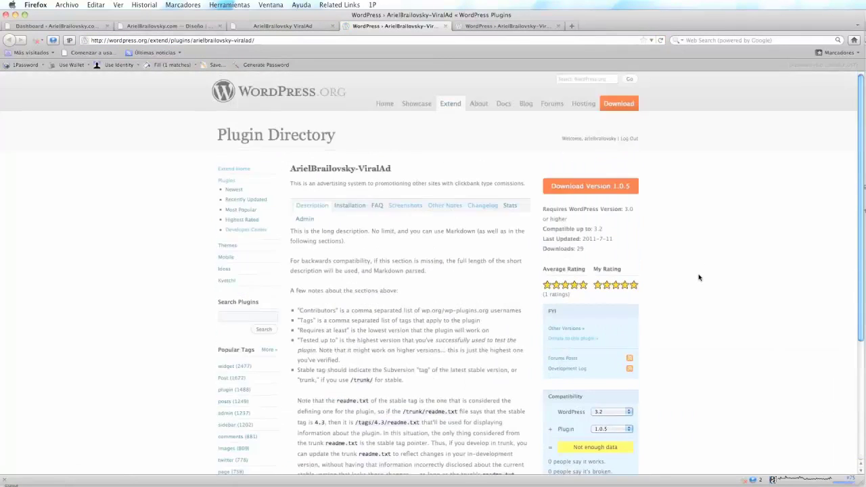
left_click(586, 253)
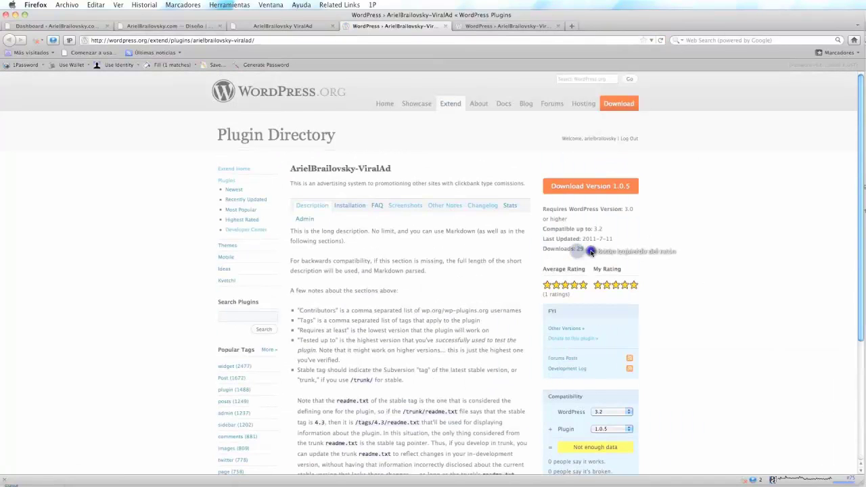
left_click(593, 189)
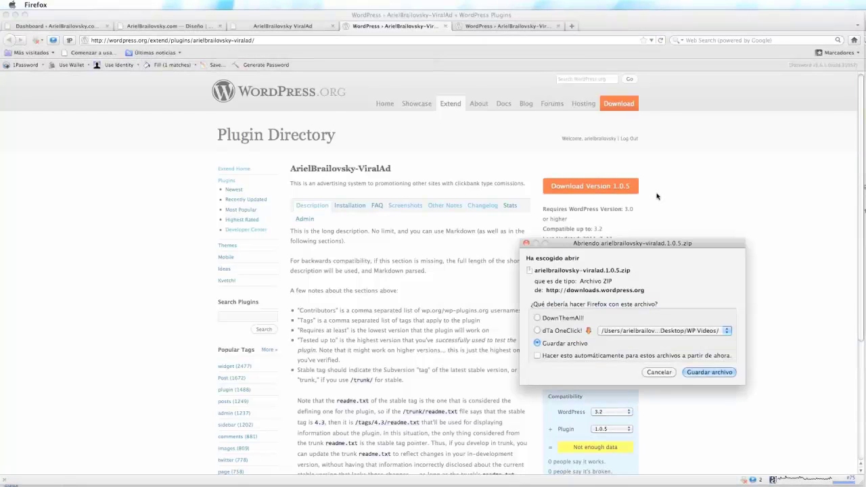
left_click(662, 376)
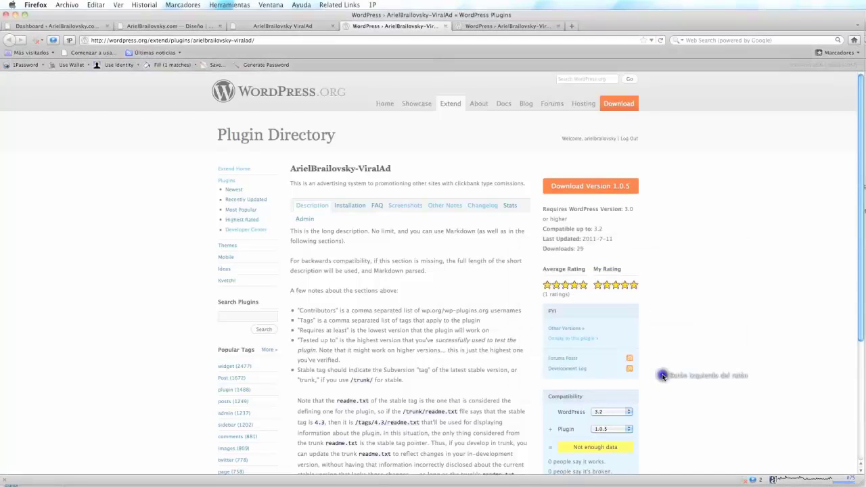
Go to the blog's WordPress dashboard and open the page for installing new plugins from the installed plugins list
left_click(95, 30)
scroll(72, 182, "down", 2)
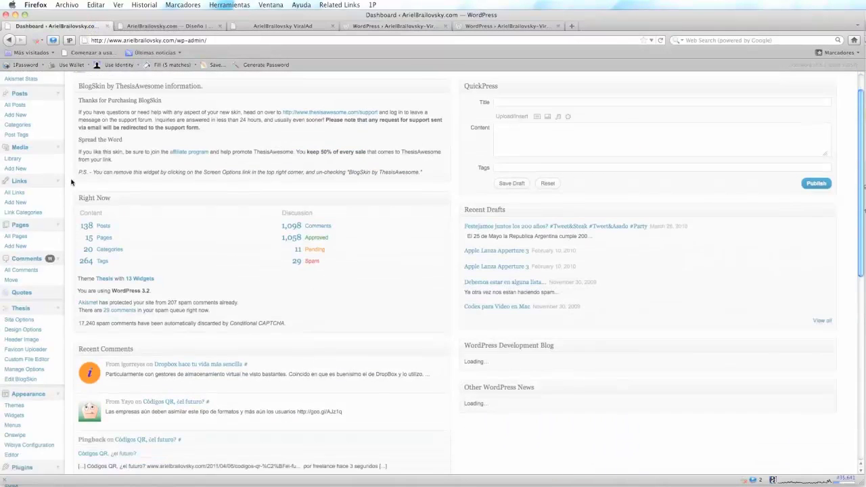
scroll(71, 182, "down", 5)
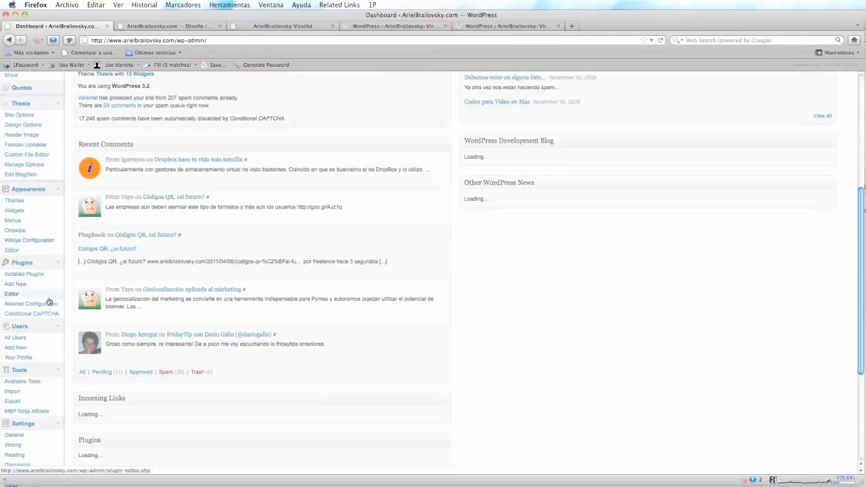
left_click(20, 274)
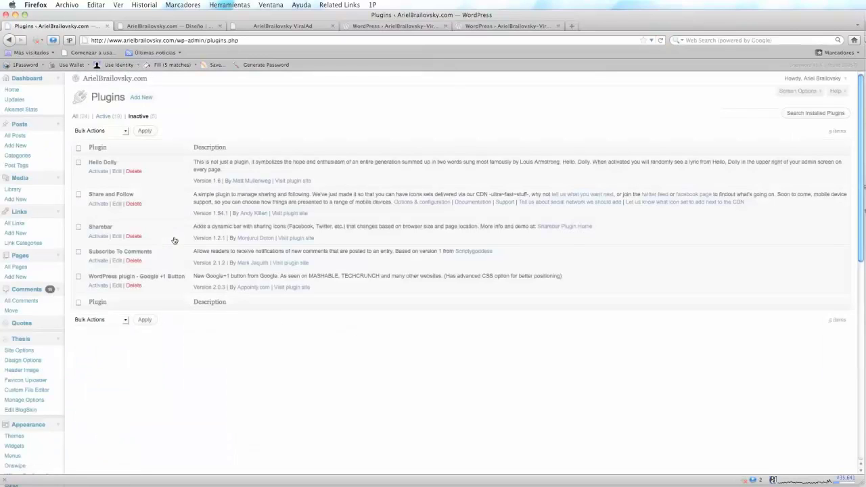
left_click(141, 98)
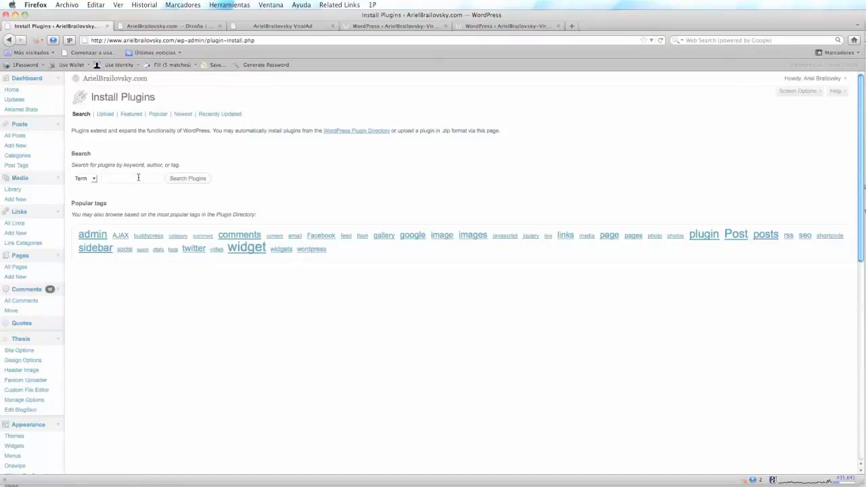
Search the plugin installer for the term "viralad"
left_click(138, 177)
type("viralad")
key("Return")
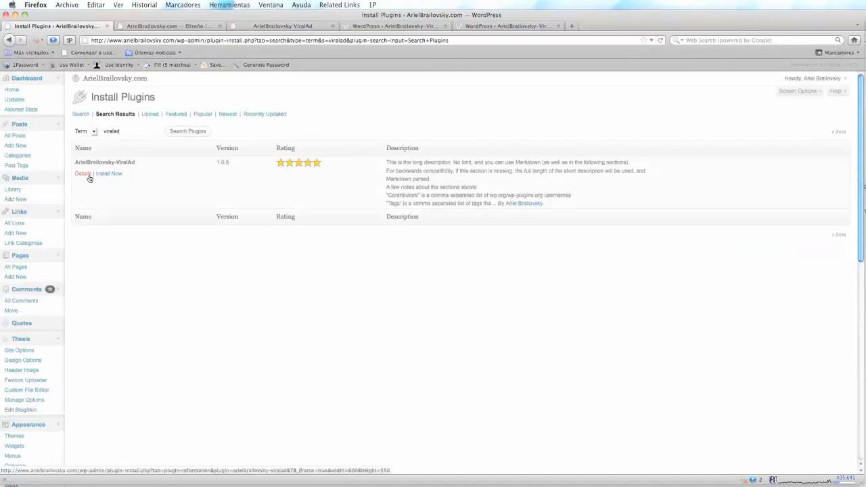
Install the ViralAd plugin found by the search and activate it on the blog
left_click_drag(75, 162, 135, 162)
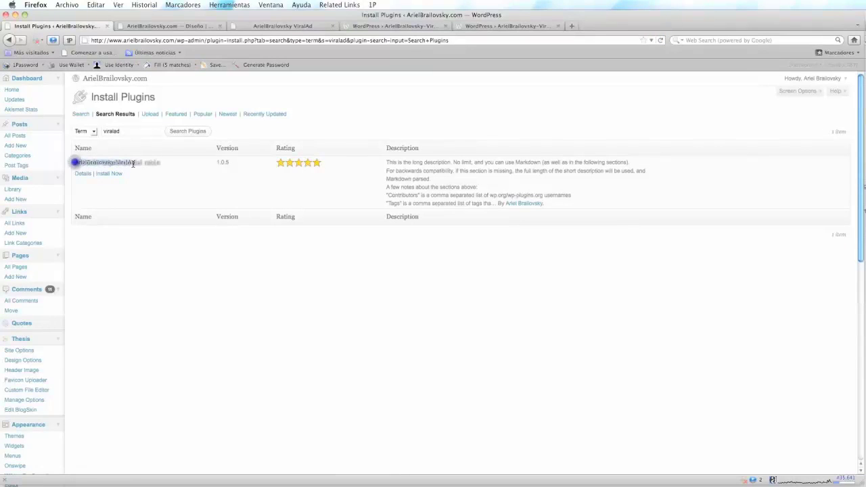
left_click(135, 182)
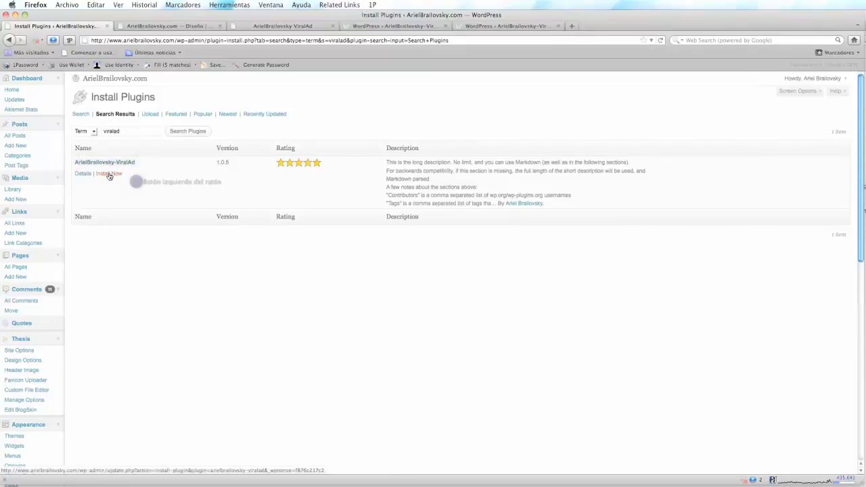
left_click(109, 175)
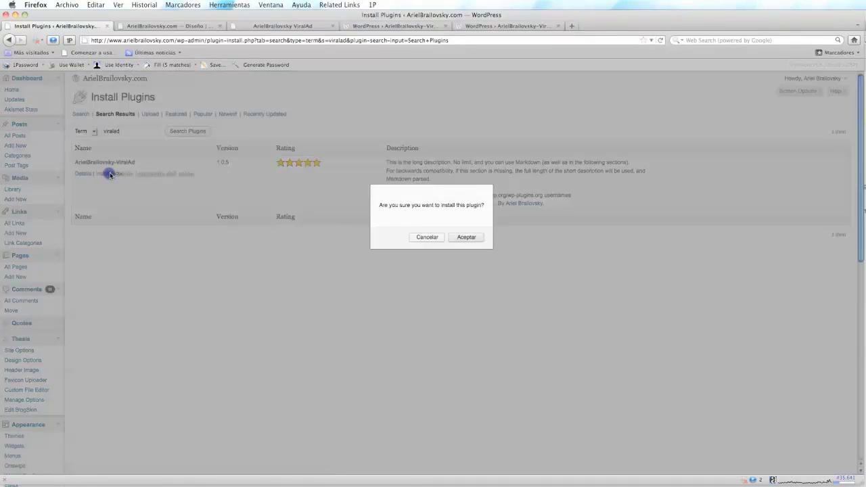
left_click(465, 238)
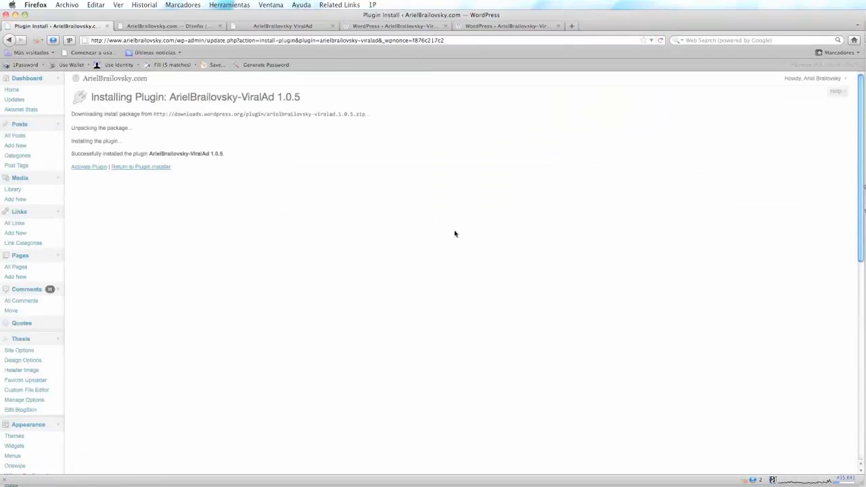
left_click(96, 168)
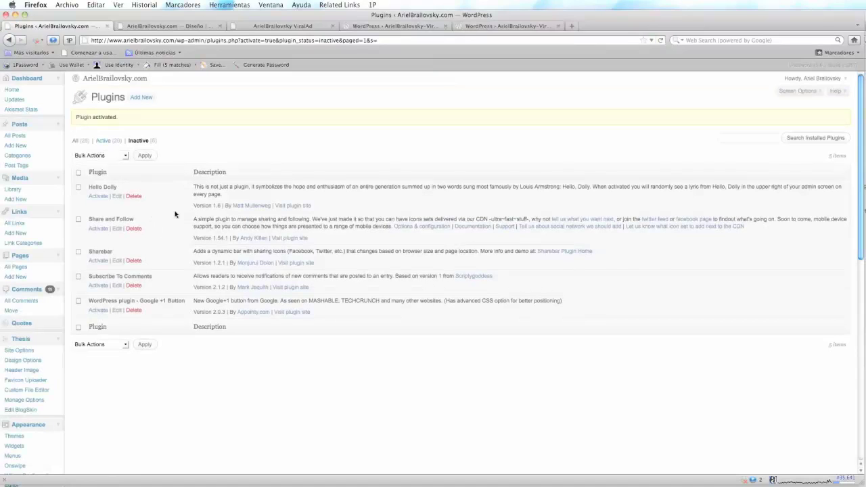
List the active plugins, open the ViralAd settings page and examine its chart of ad impressions and clicks
left_click(105, 141)
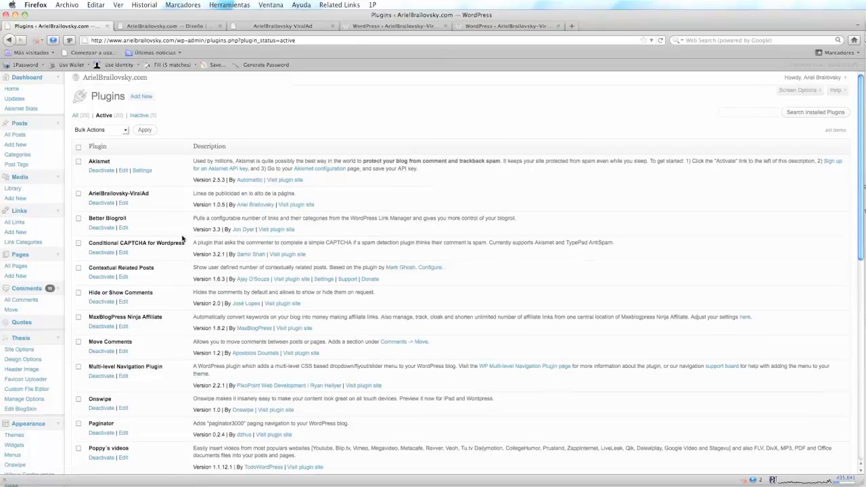
scroll(182, 238, "down", 3)
scroll(182, 238, "down", 10)
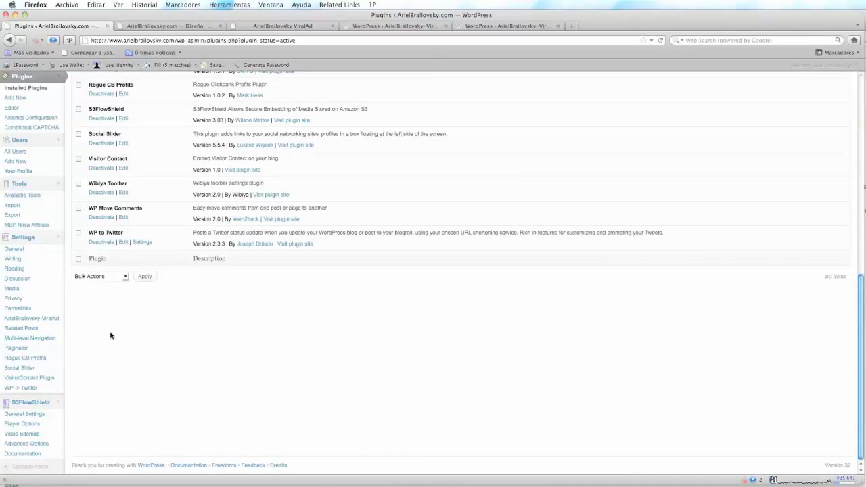
left_click(33, 321)
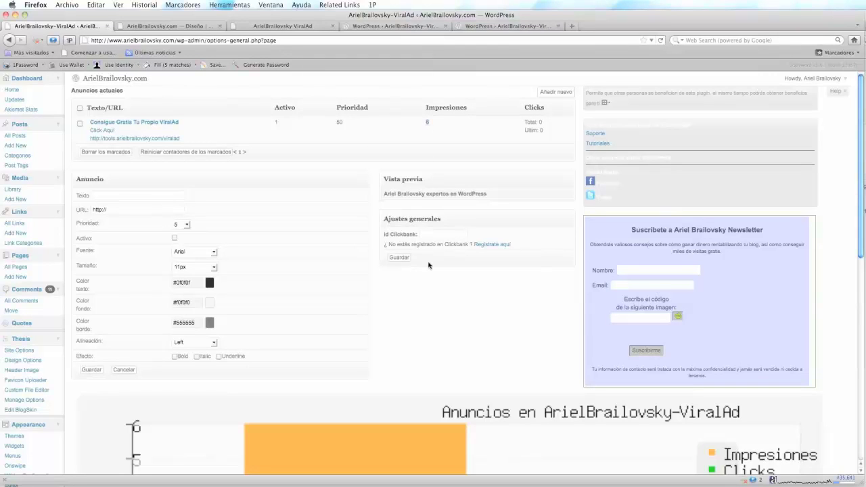
scroll(429, 290, "down", 5)
scroll(428, 290, "down", 2)
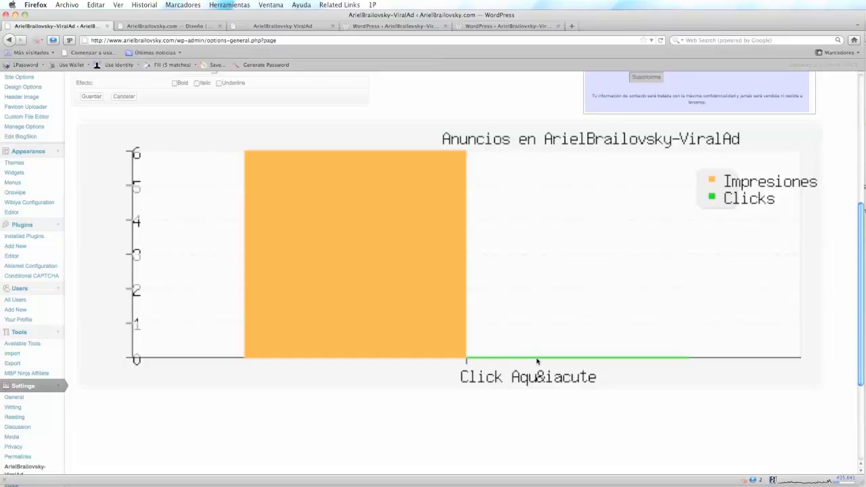
scroll(514, 362, "up", 5)
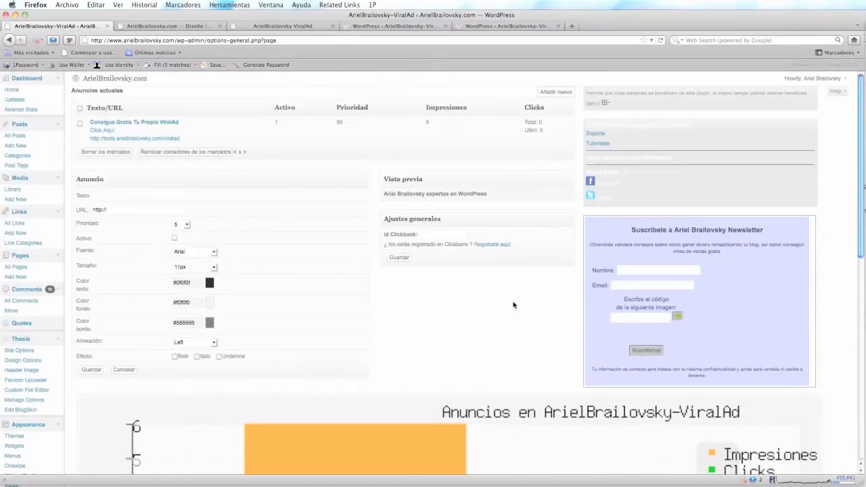
Edit the existing ViralAd ad and replace the bold headline in its text with "Visita Mi Pagina Web"
left_click(135, 124)
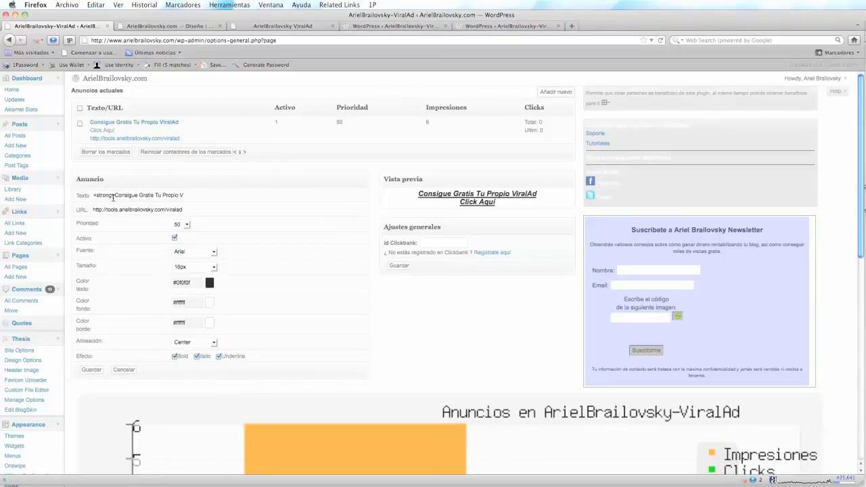
mouse_move(115, 195)
left_mouse_down()
mouse_move(190, 197)
mouse_move(108, 197)
left_mouse_up()
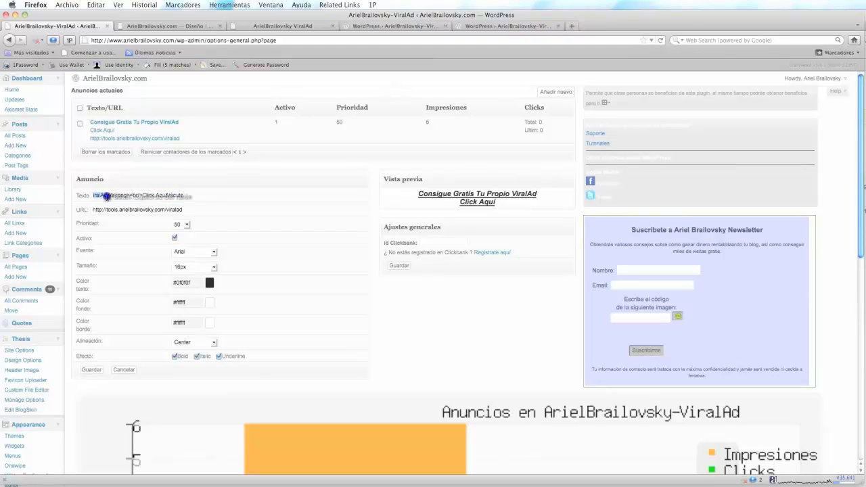
type("V")
type("isita Mi")
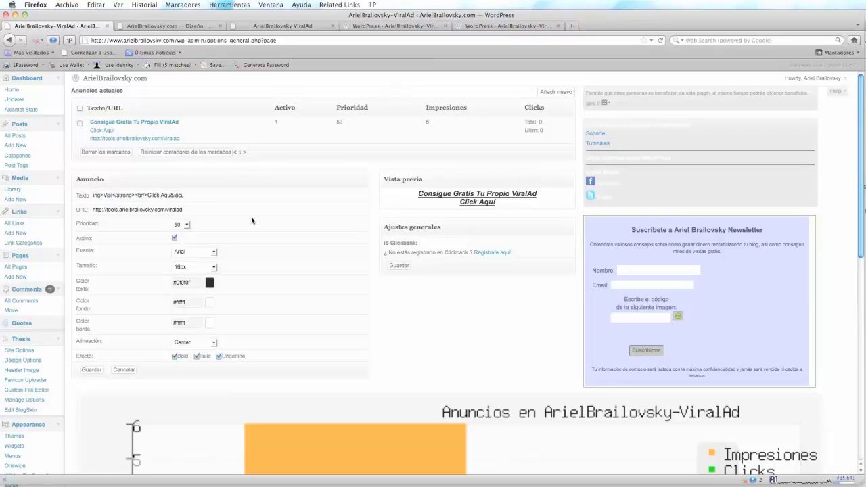
type(" Pagina Web")
double_click(112, 211)
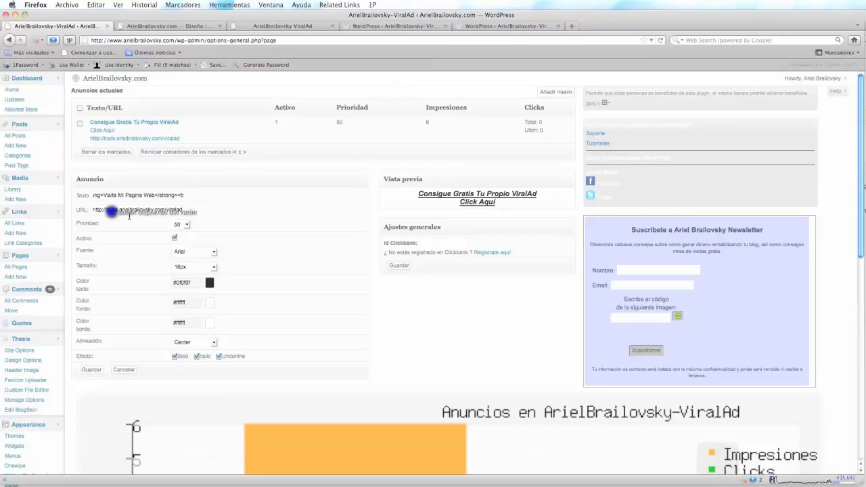
type("www.")
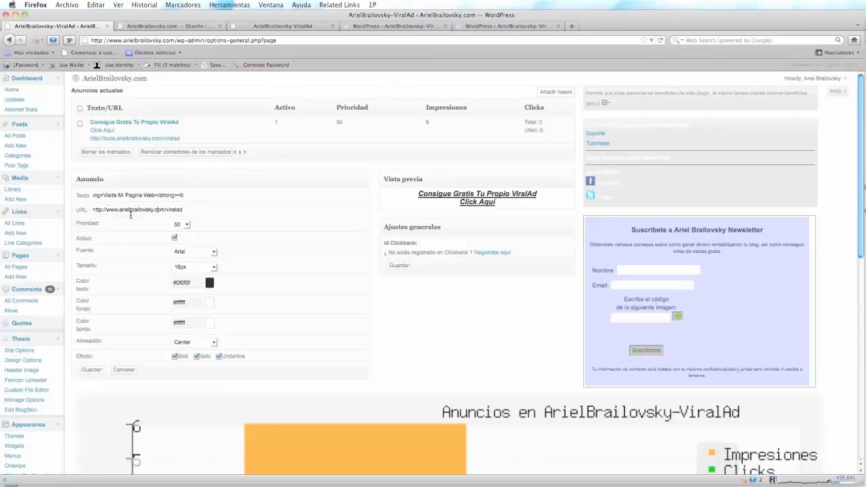
key("shift+End")
key("BackSpace")
Set the ad's text color to the orange #FF3300
left_click(210, 282)
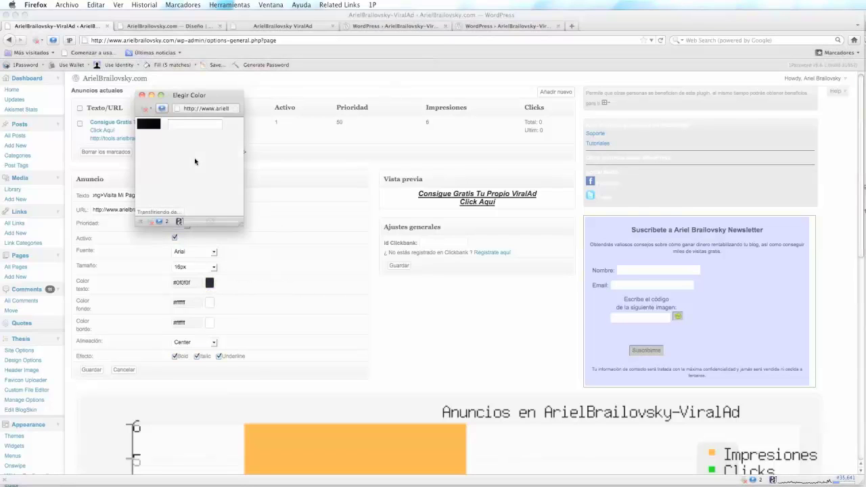
left_click(226, 138)
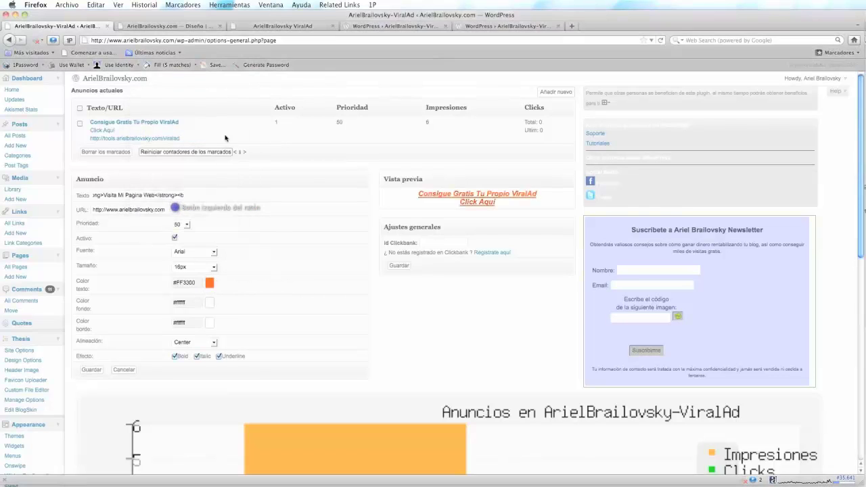
left_click(93, 371)
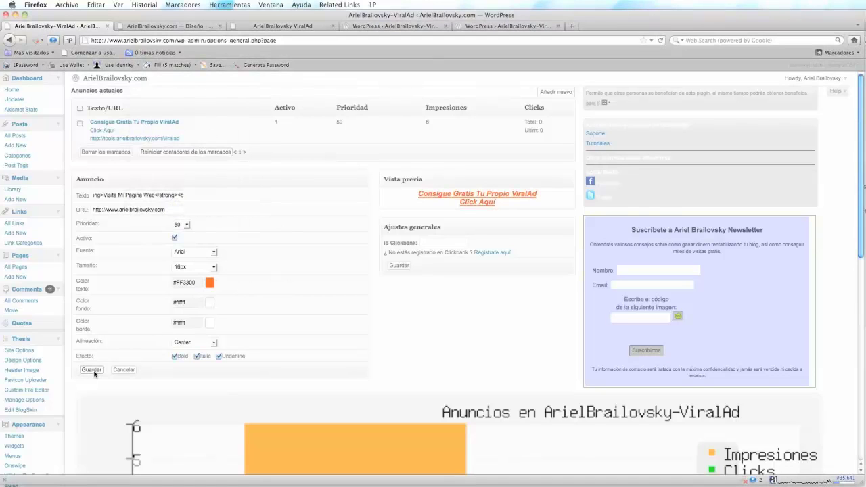
Select 16px as the ad's text size and examine the available fonts
left_click(211, 268)
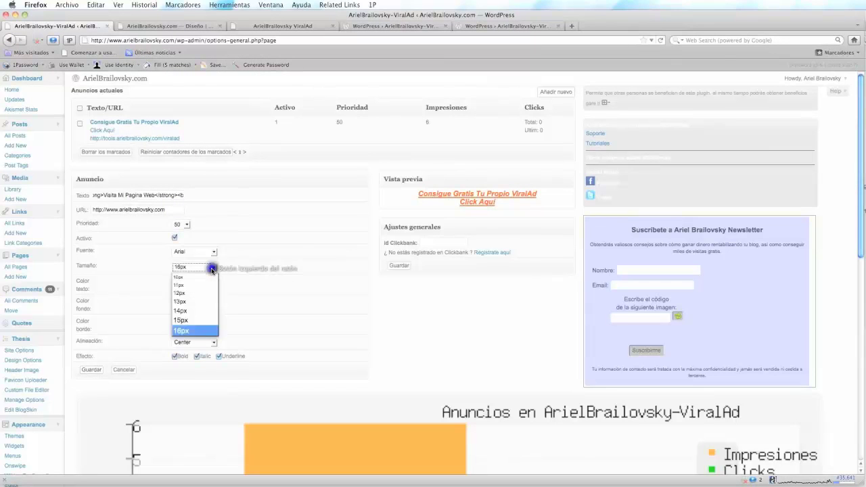
left_click(200, 333)
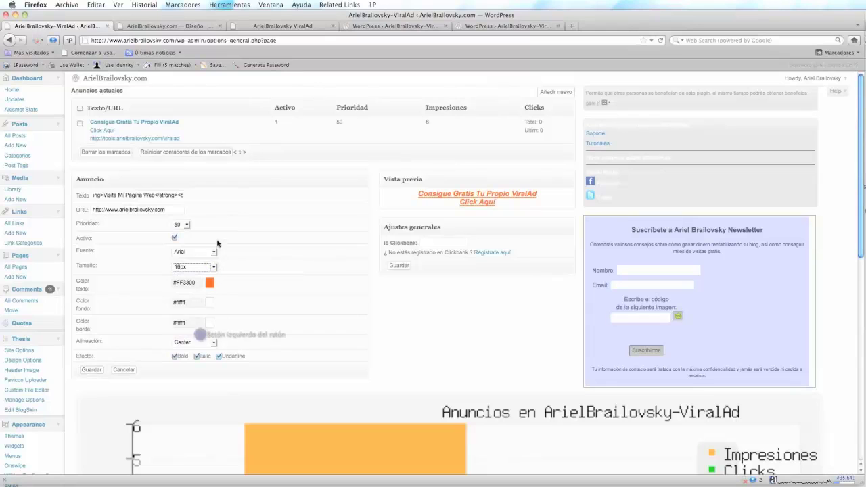
left_click(213, 252)
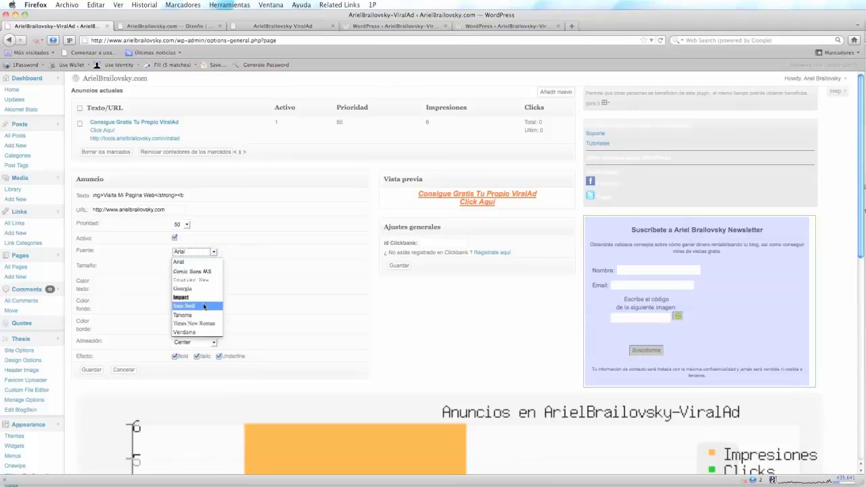
left_click(212, 254)
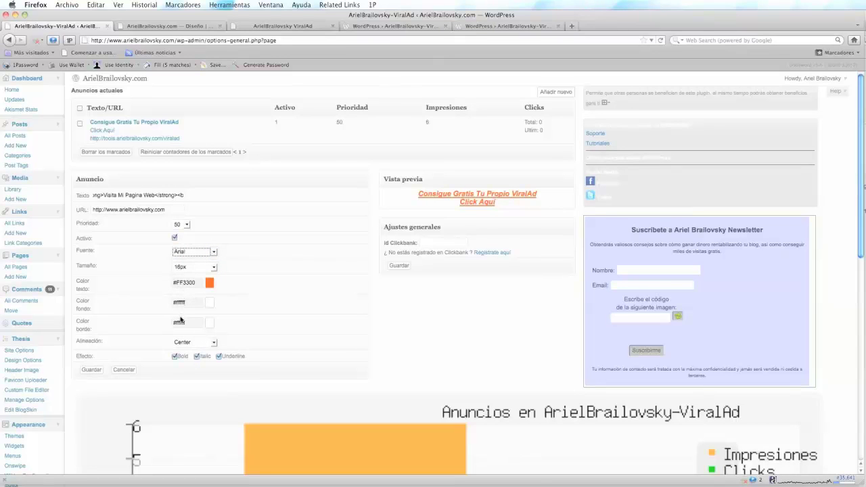
Set the ad's border color to the orange #FF3300, remove its underline effect and save the ad
left_click(209, 323)
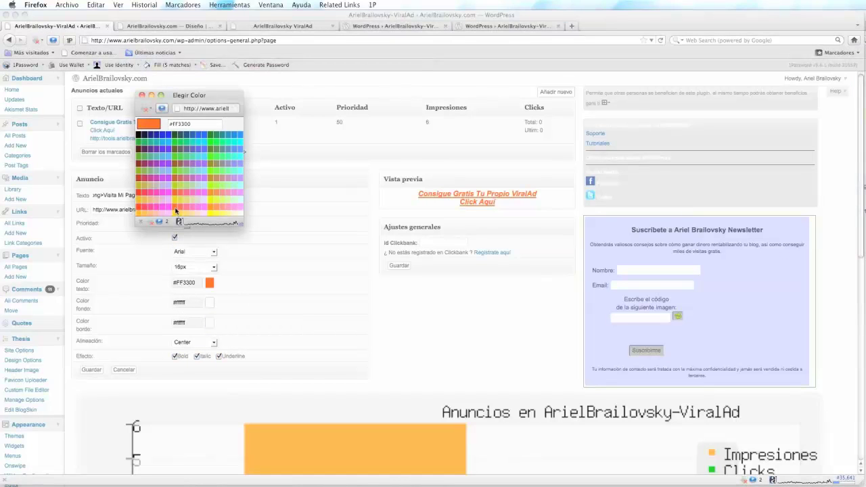
left_click(176, 211)
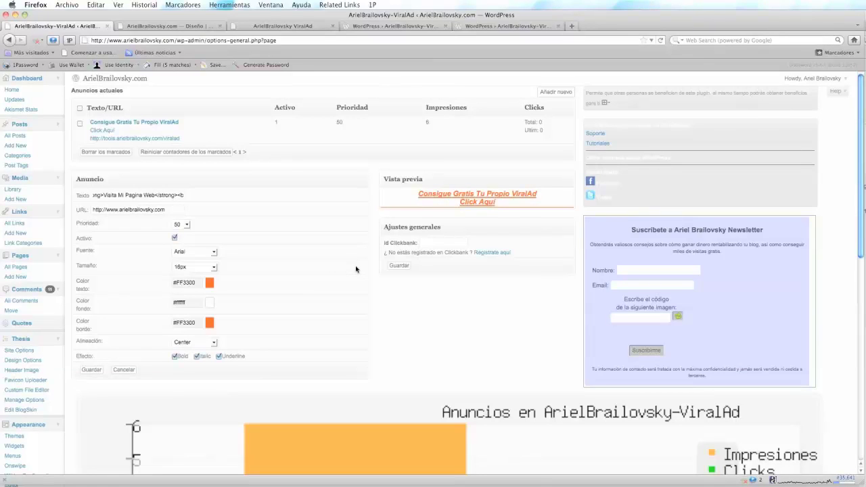
left_click(219, 357)
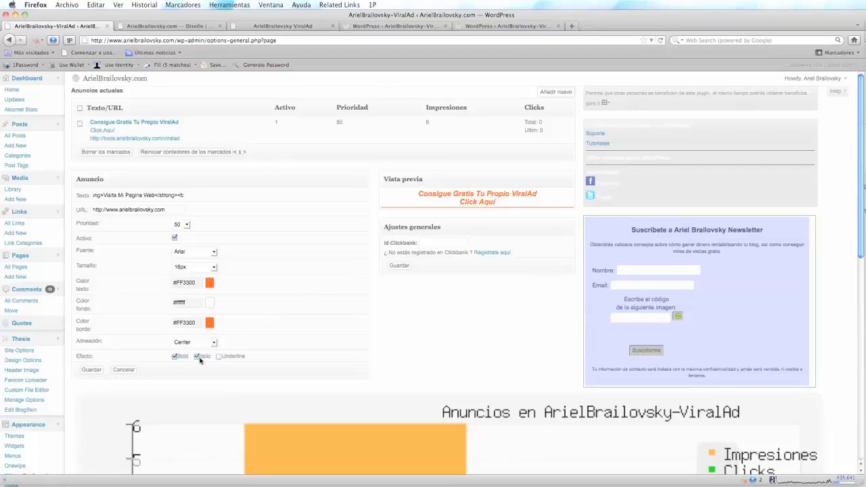
left_click(92, 370)
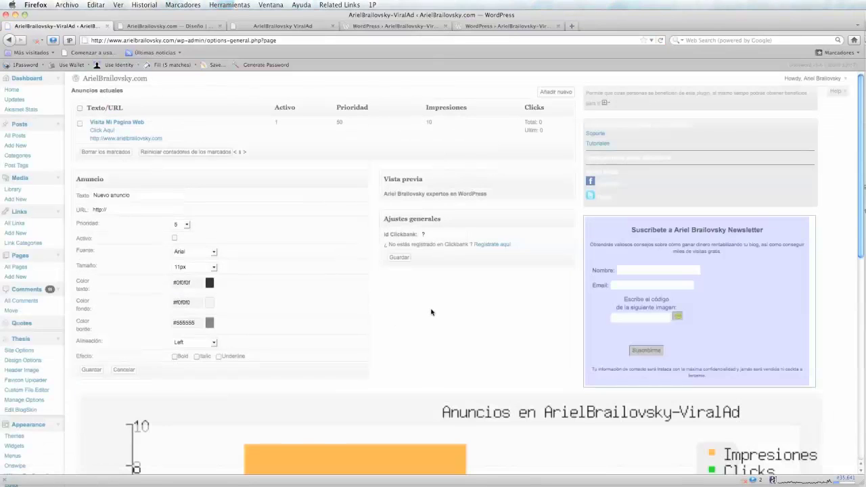
Reload the blog's home page and check how the ad bar looks above the content while reading down the page
left_click(189, 27)
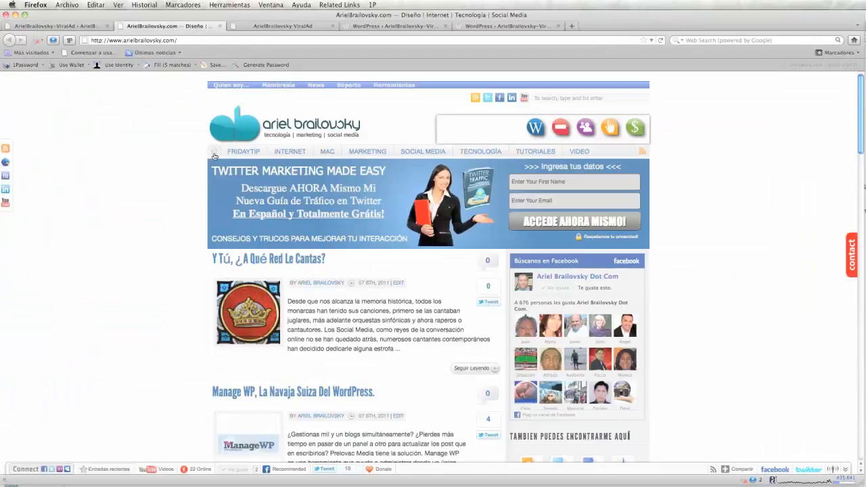
key("super+r")
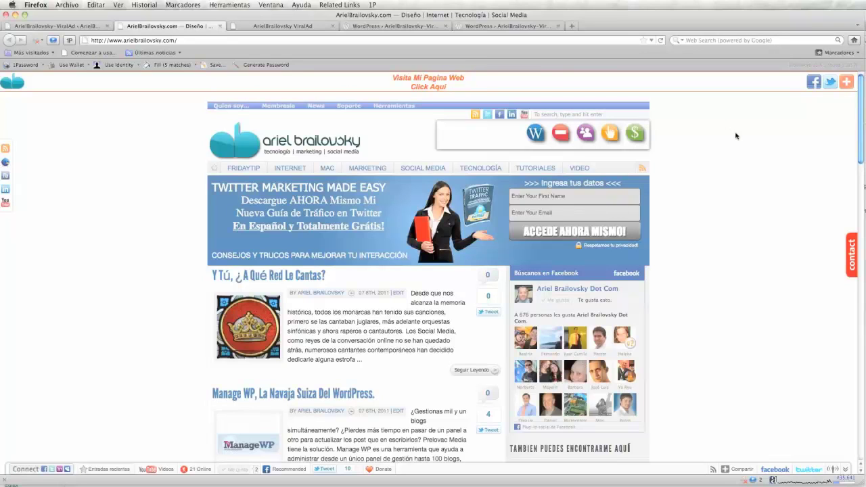
scroll(742, 133, "down", 1)
scroll(741, 133, "down", 5)
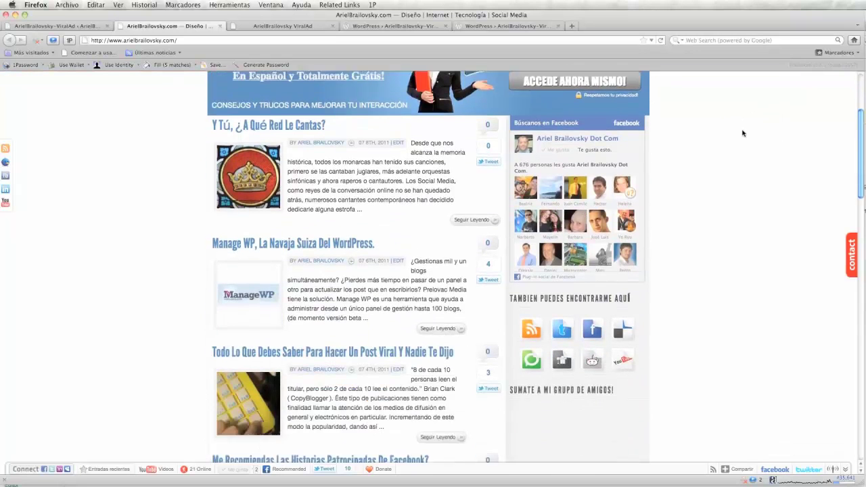
scroll(742, 132, "up", 6)
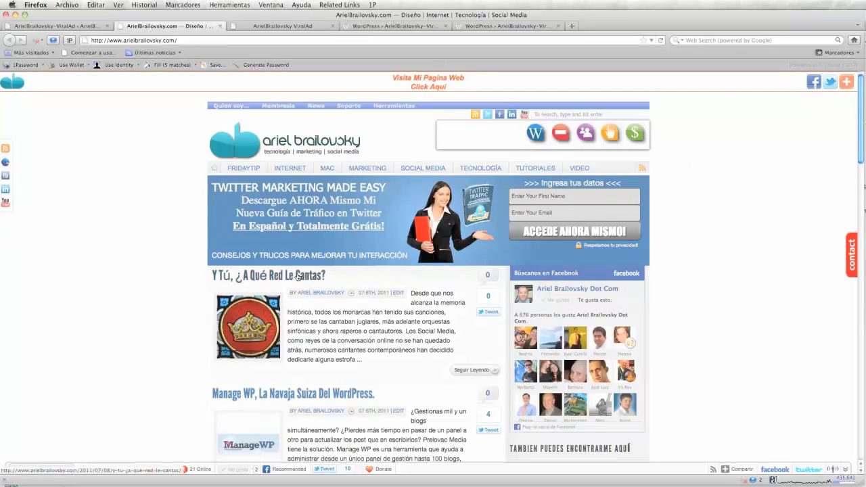
Open the post "Manage WP, la navaja suiza del WordPress" and share its link on Facebook from the ad bar
left_click(231, 399)
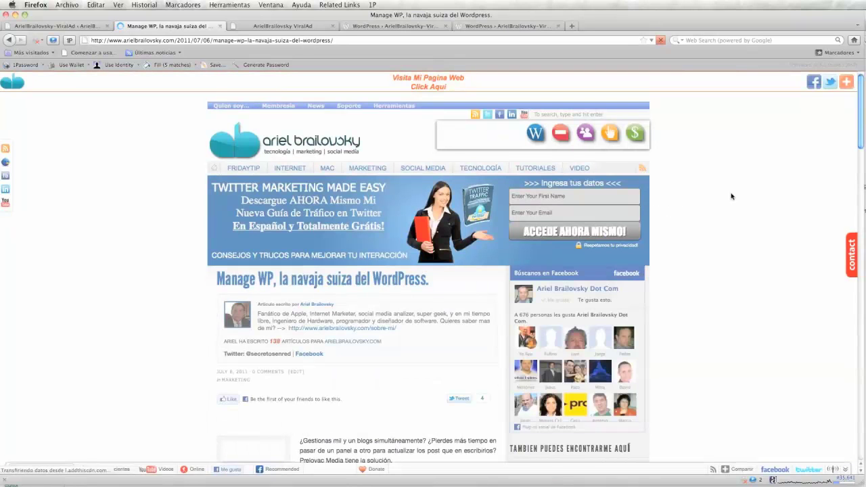
left_click(813, 82)
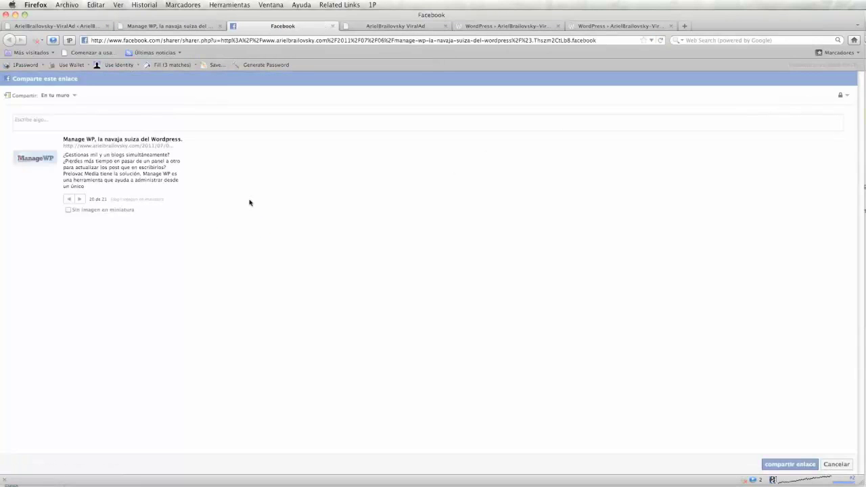
left_click(249, 124)
left_click(775, 467)
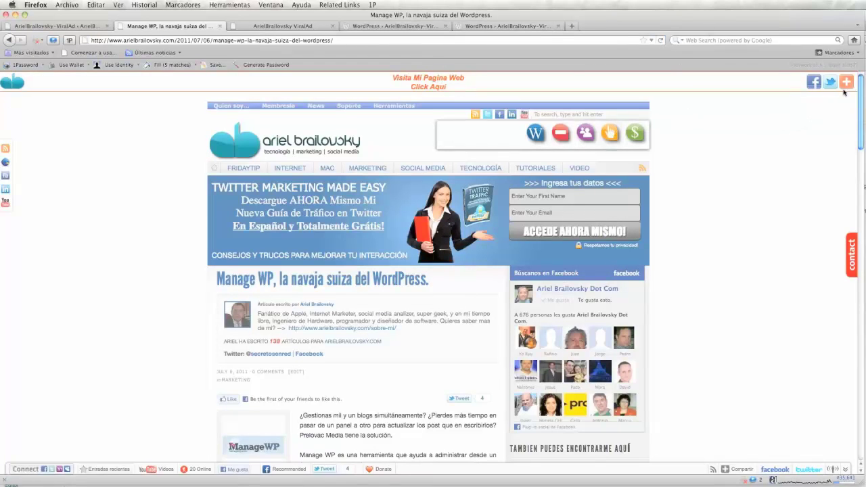
Examine the ad bar's additional sharing services, close their list and inspect the logo's link
mouse_move(846, 89)
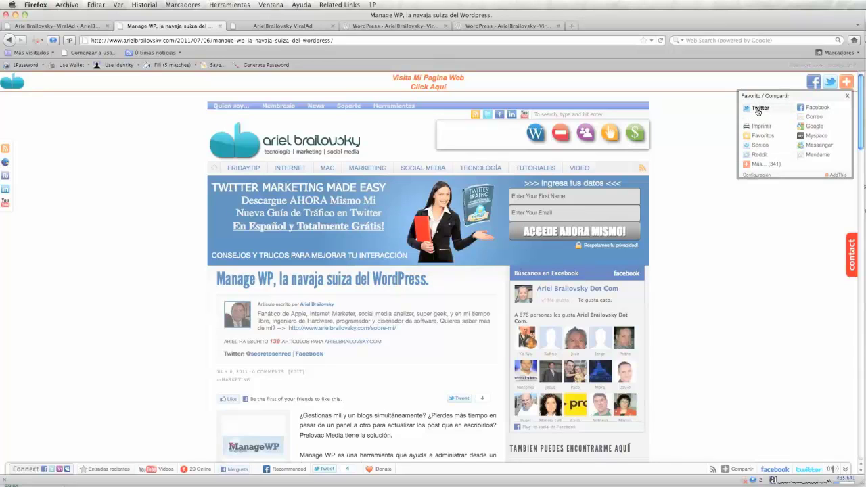
left_click(846, 82)
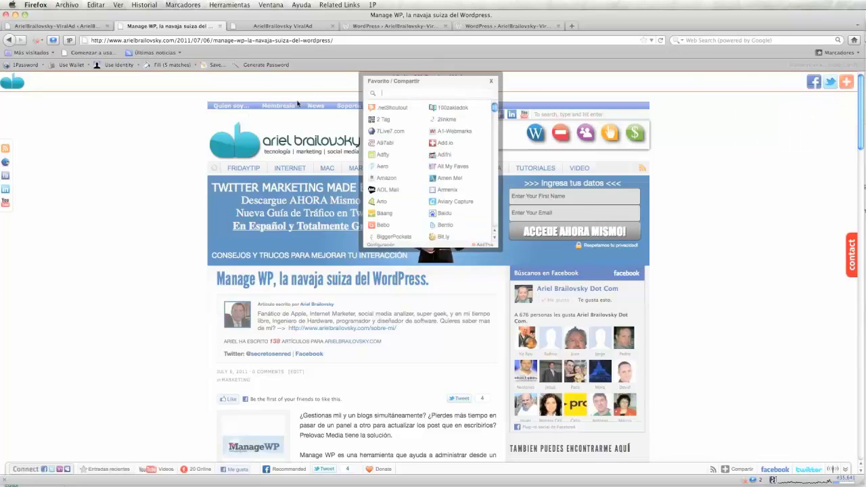
left_click(491, 84)
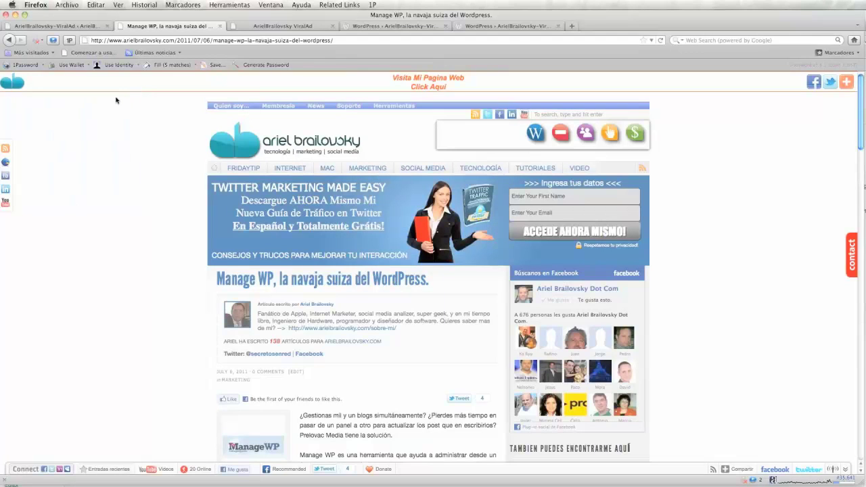
mouse_move(16, 88)
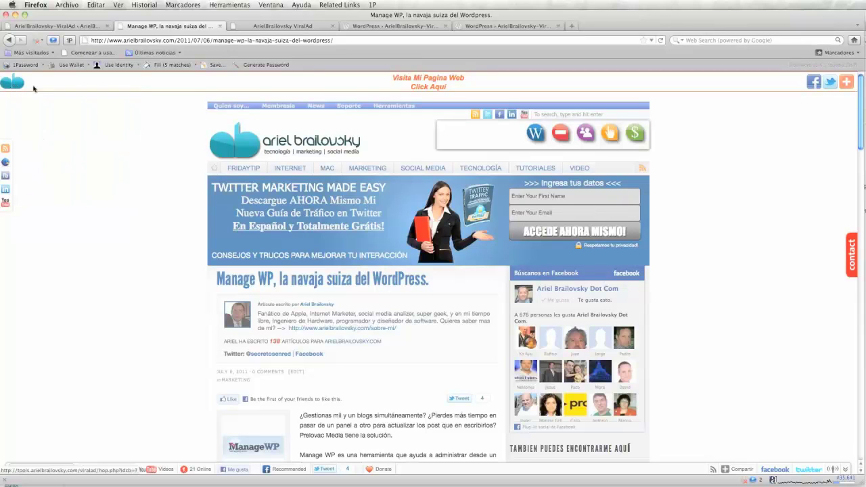
Enter the Clickbank ID in the ViralAd general settings and save it
left_click(54, 27)
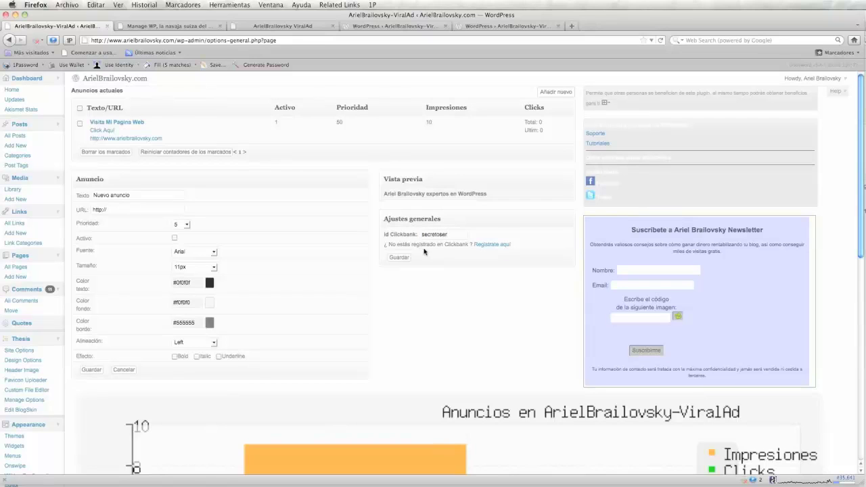
left_click(402, 258)
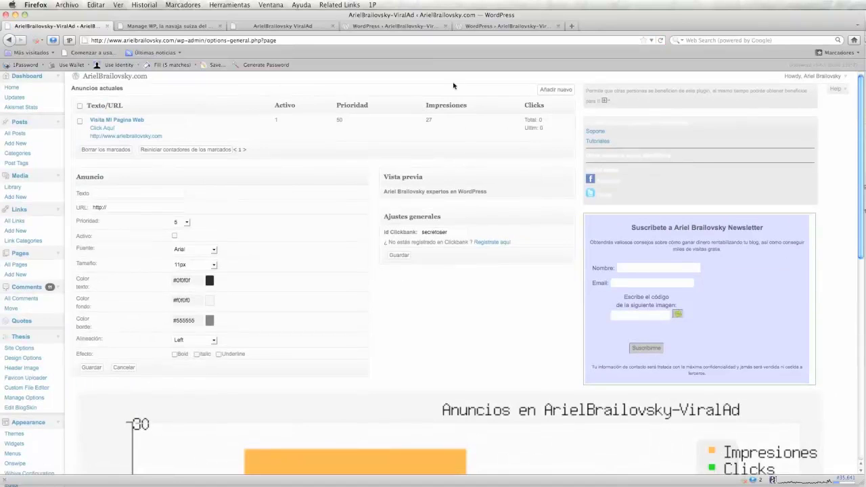
Follow the ad bar's logo link from the blog's home page, check the hop parameter in its address and return to the ViralAd settings
left_click(262, 27)
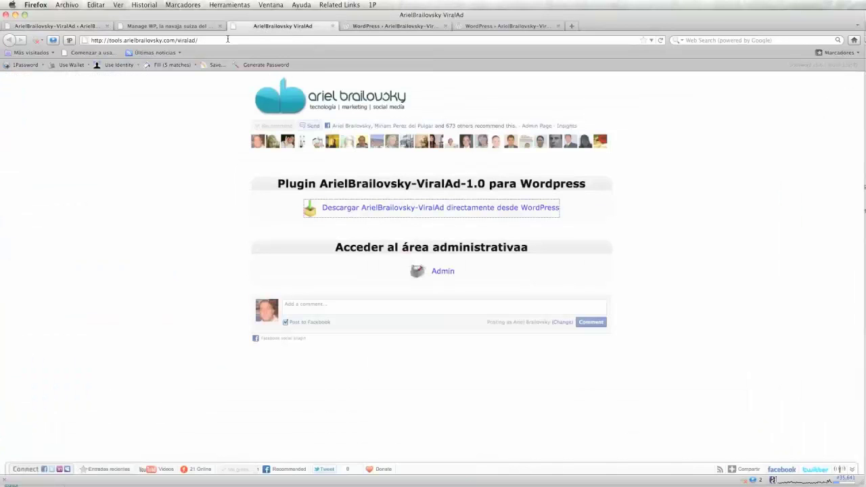
left_click(197, 28)
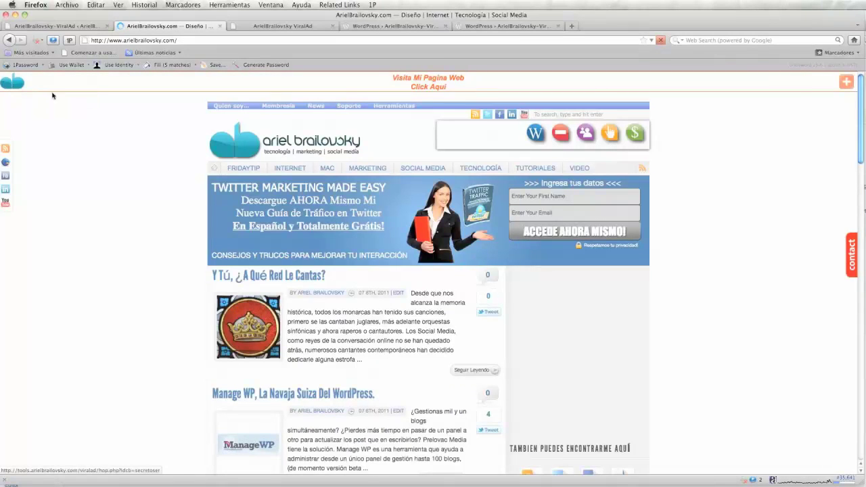
left_click(52, 95)
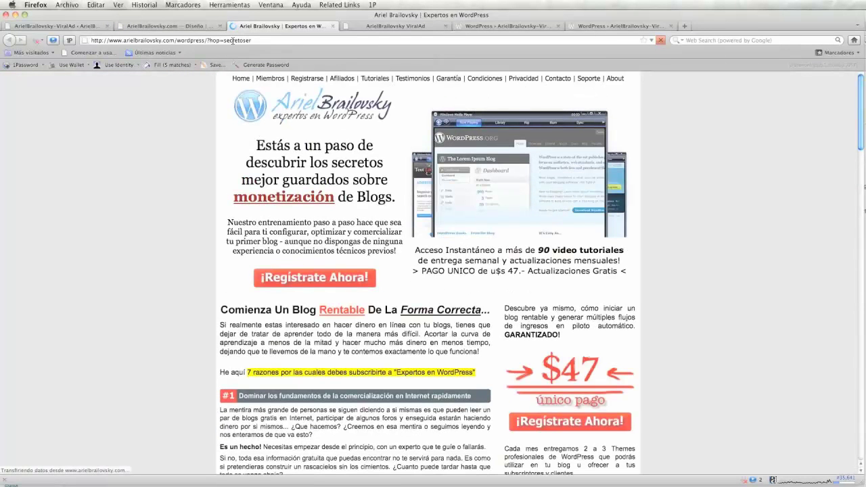
left_click_drag(207, 40, 256, 40)
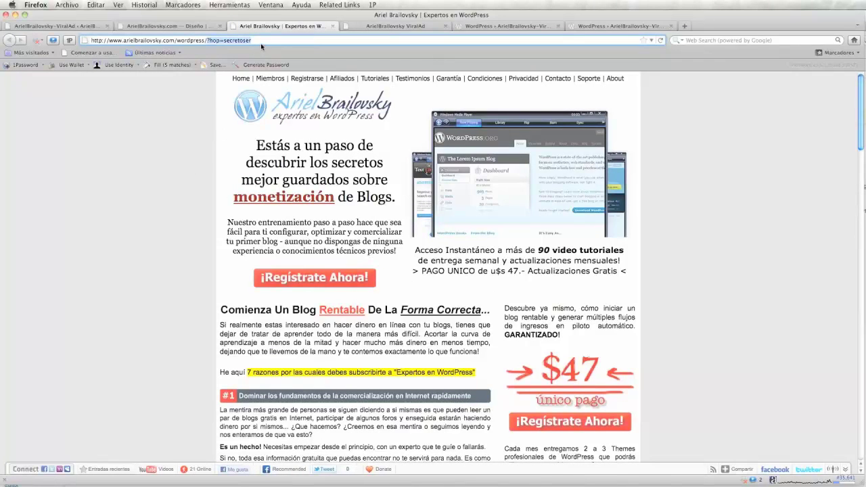
left_click(72, 27)
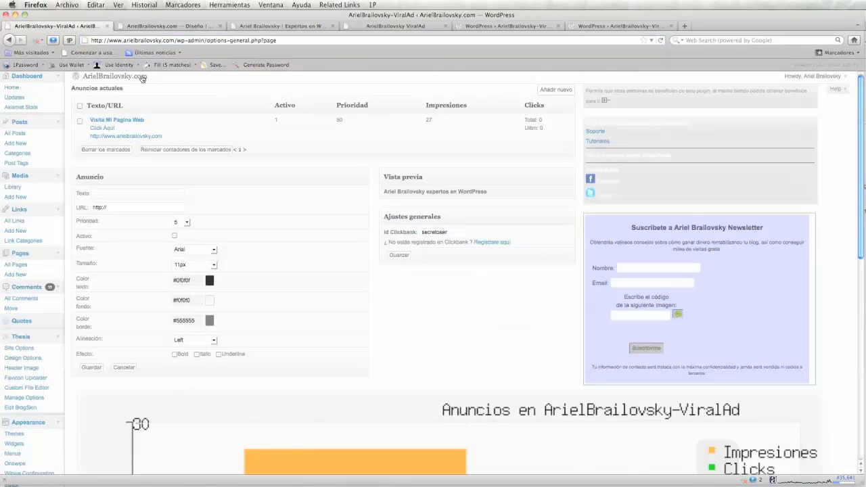